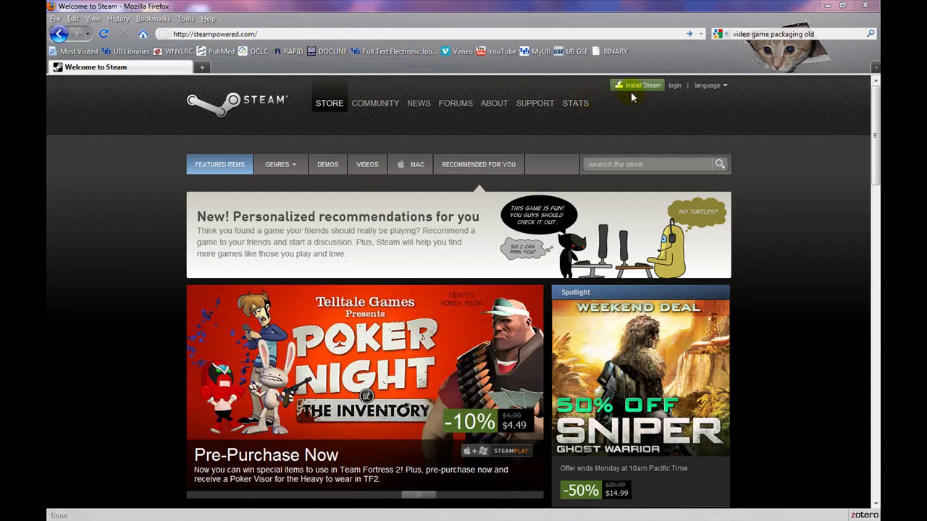
Download SteamInstall.msi from the Steam website and run it despite the security warning.
click(635, 88)
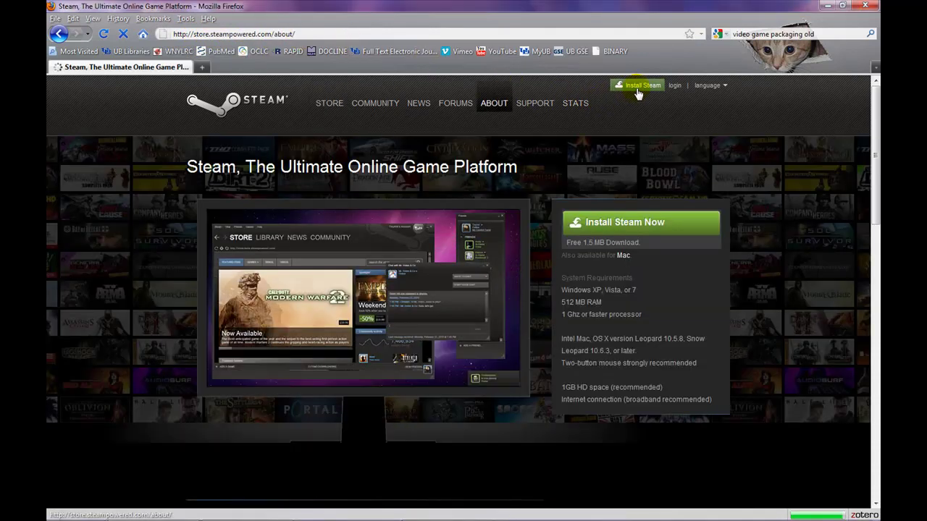
click(666, 226)
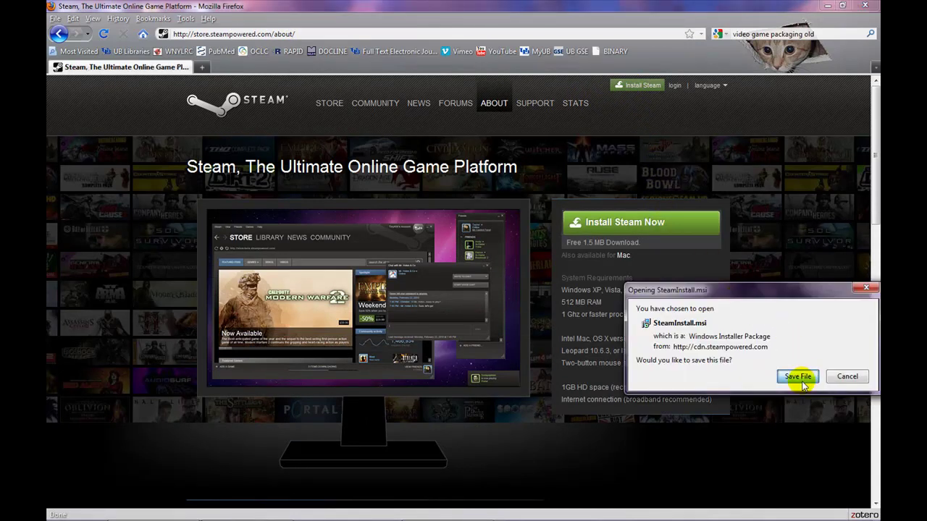
click(799, 377)
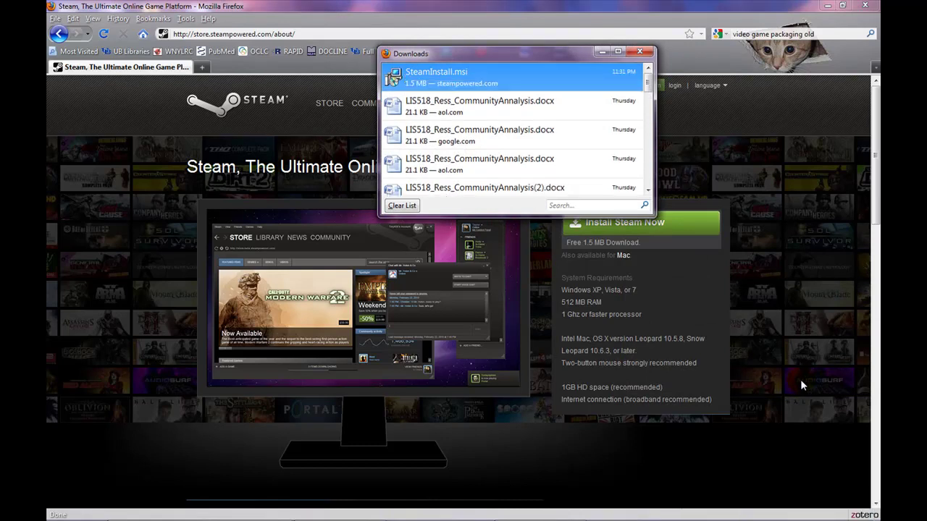
double_click(463, 76)
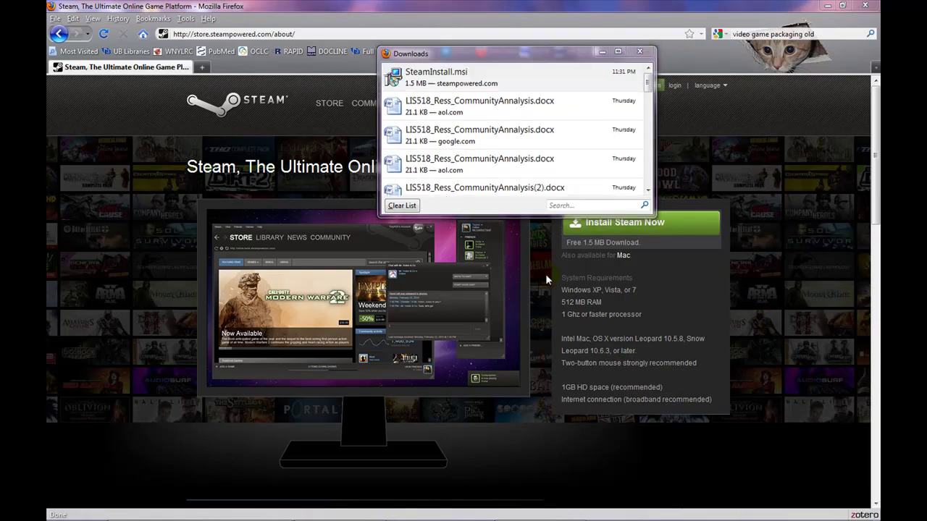
click(495, 275)
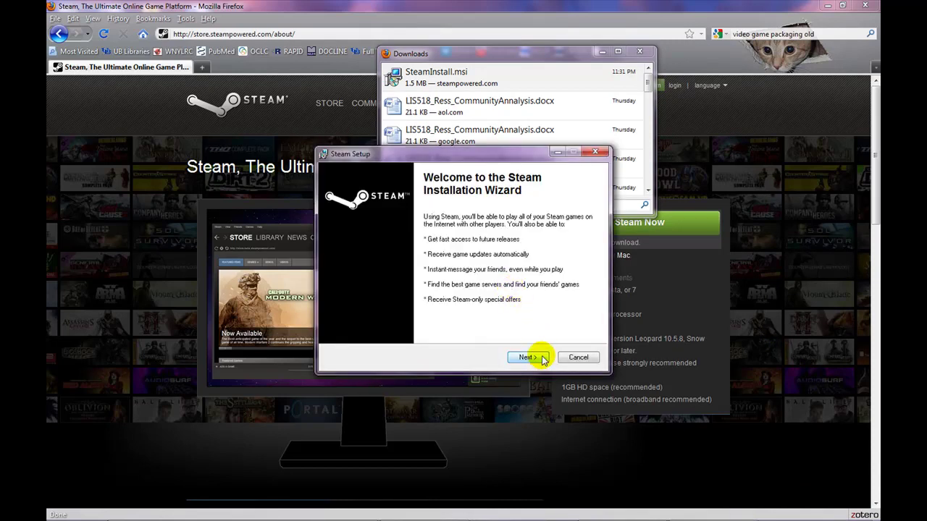
Accept the licence and install Steam with DSL > 768k, English, into C:\Program Files\Steam\.
click(541, 358)
click(369, 326)
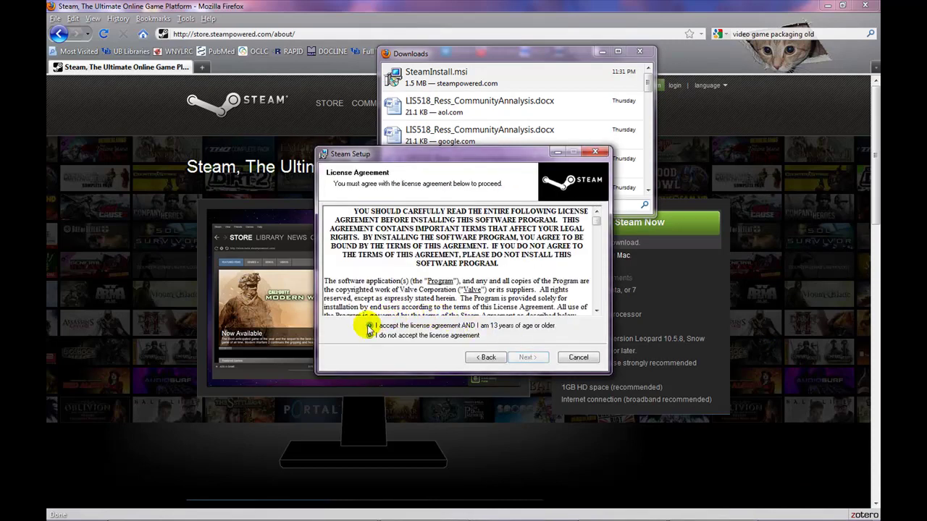
click(520, 359)
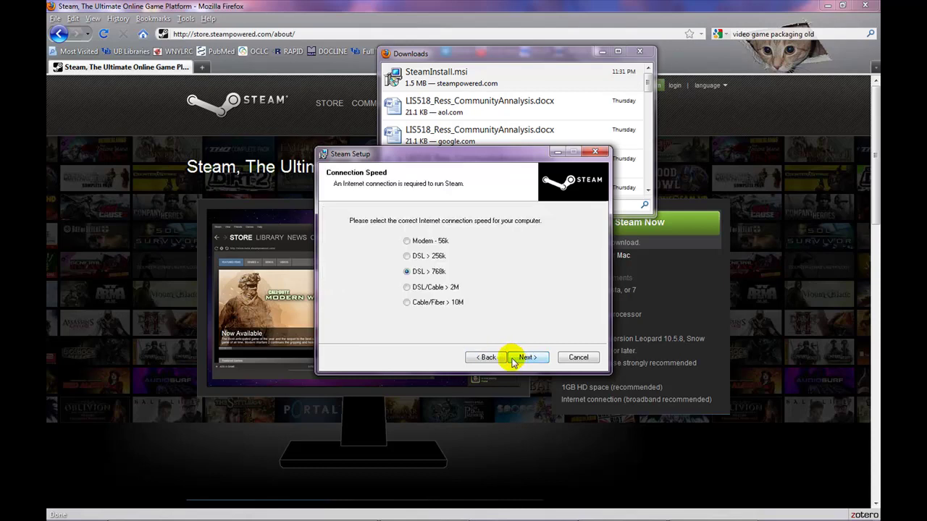
click(516, 358)
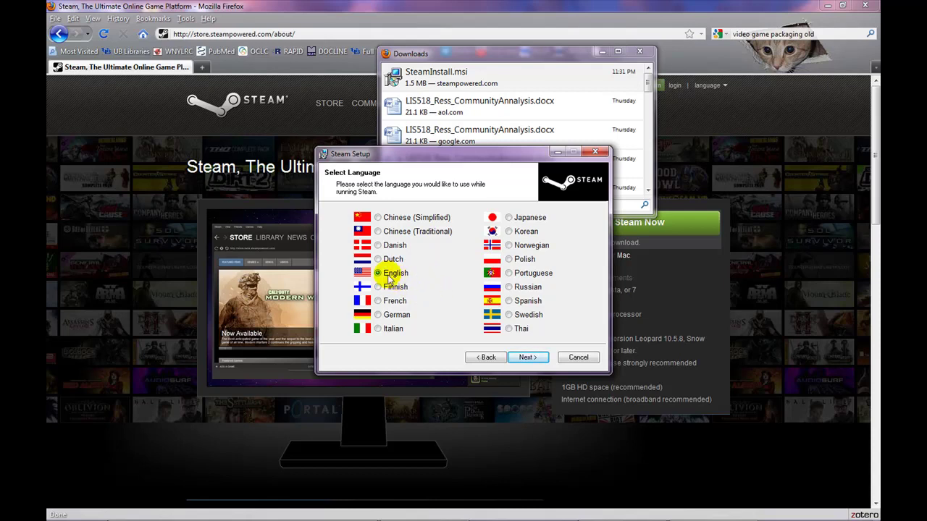
click(521, 357)
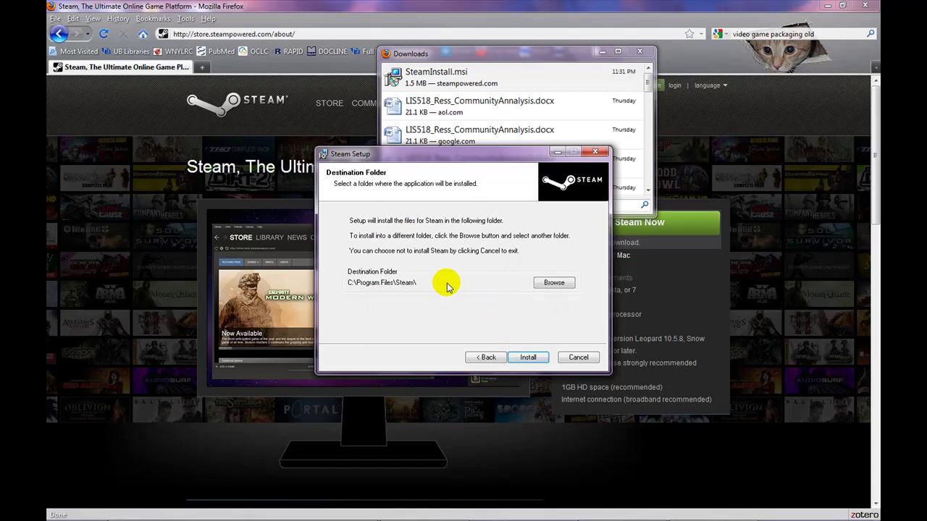
click(528, 357)
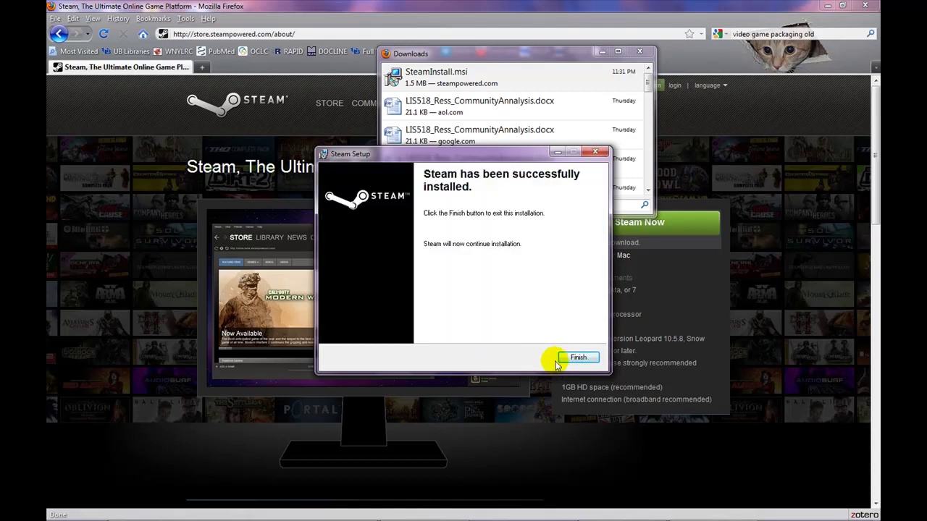
Finish setup, let the Steam client update, and begin a new account accepting the Subscriber Agreement.
click(577, 359)
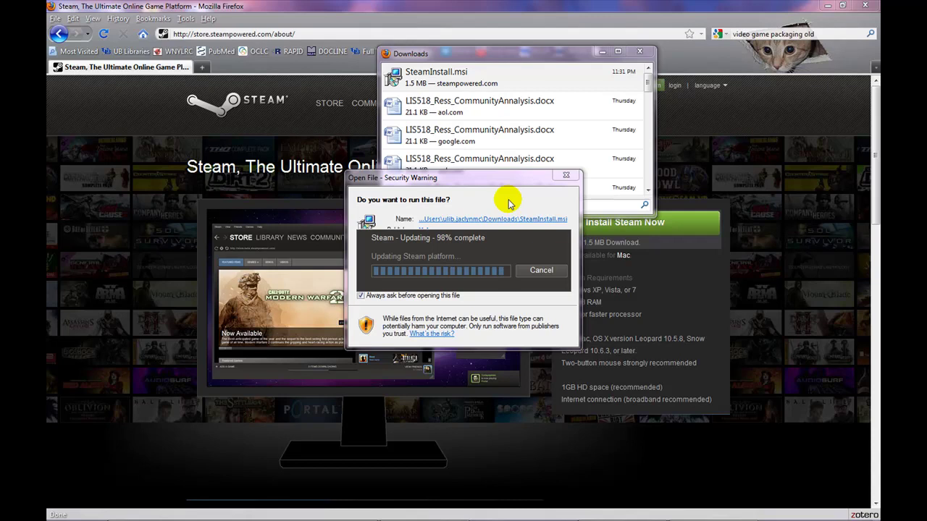
click(503, 274)
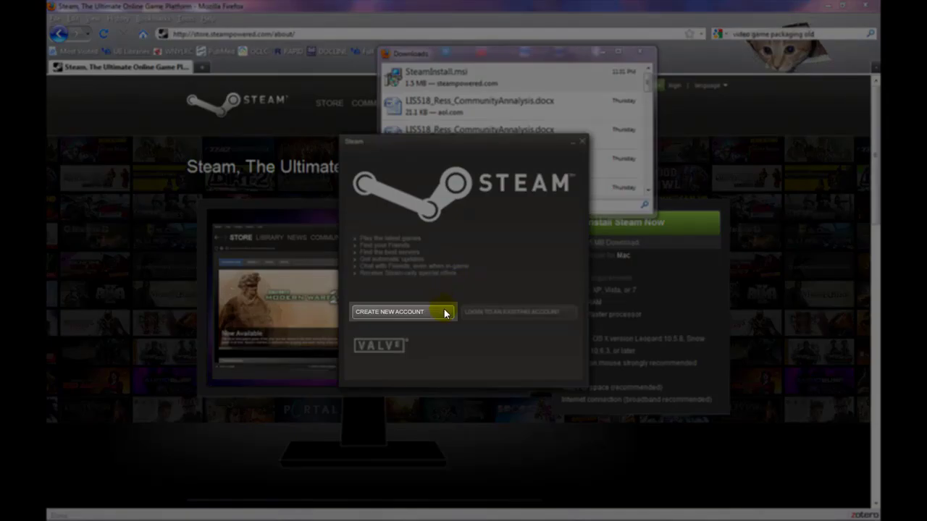
click(444, 312)
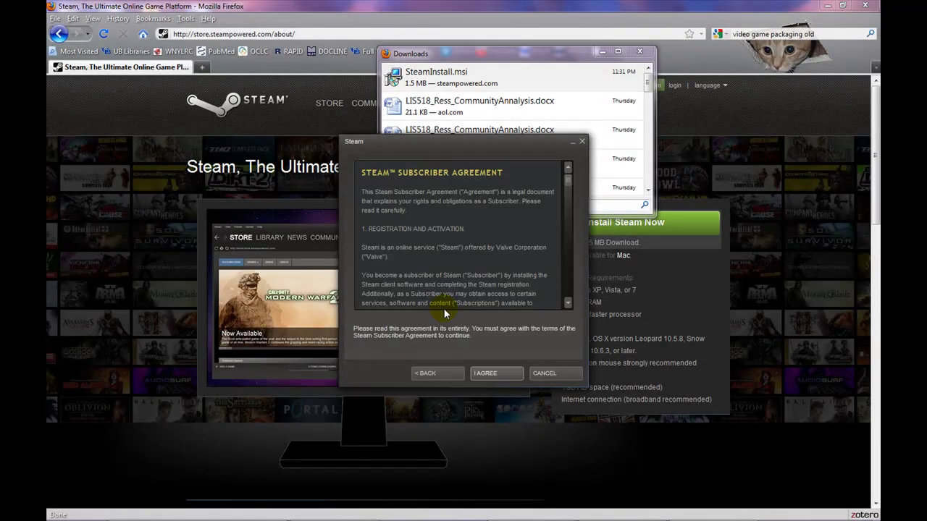
click(503, 372)
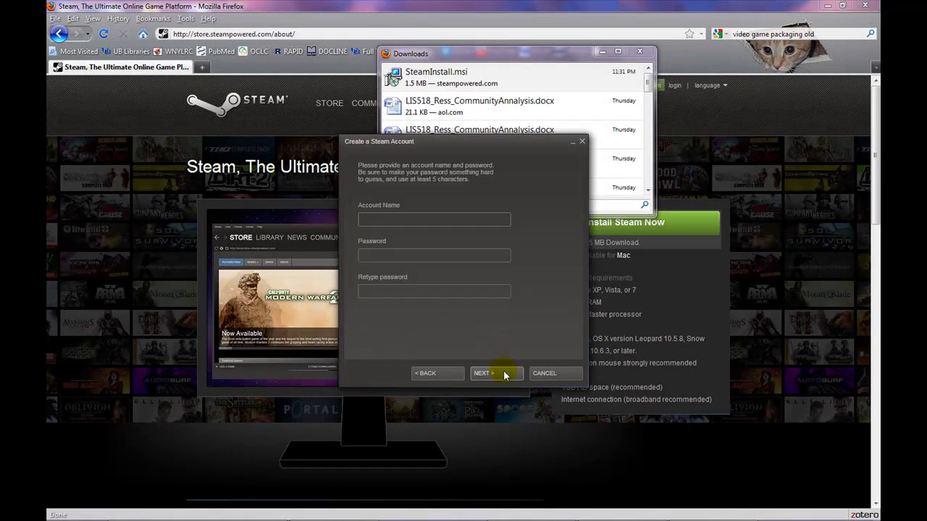
Enter the account name and password twice, then type the contact e-mail address.
click(437, 220)
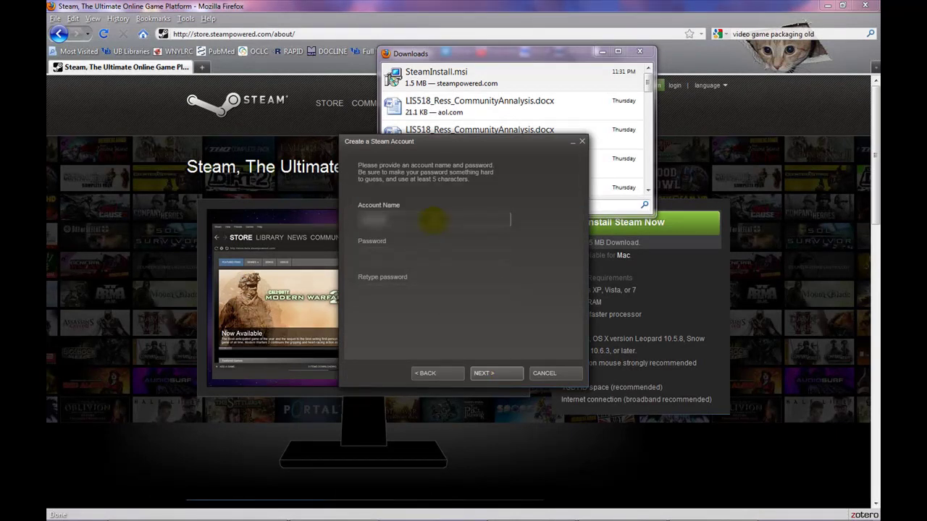
key(Tab)
text(*****)
key(Tab)
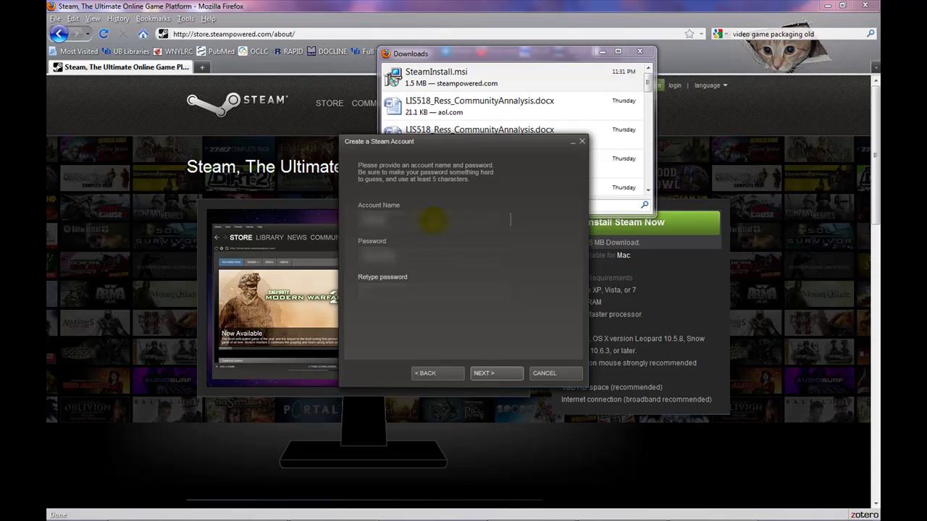
text(*****)
click(497, 366)
text(ublibrary)
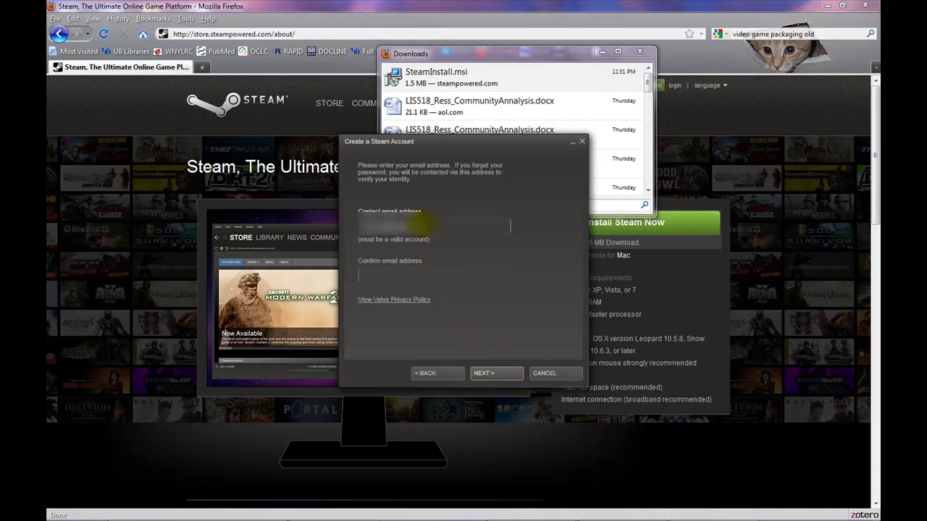
Confirm the contact e-mail and pick the pet's name secret question with its answer.
click(422, 275)
text(ublibrary)
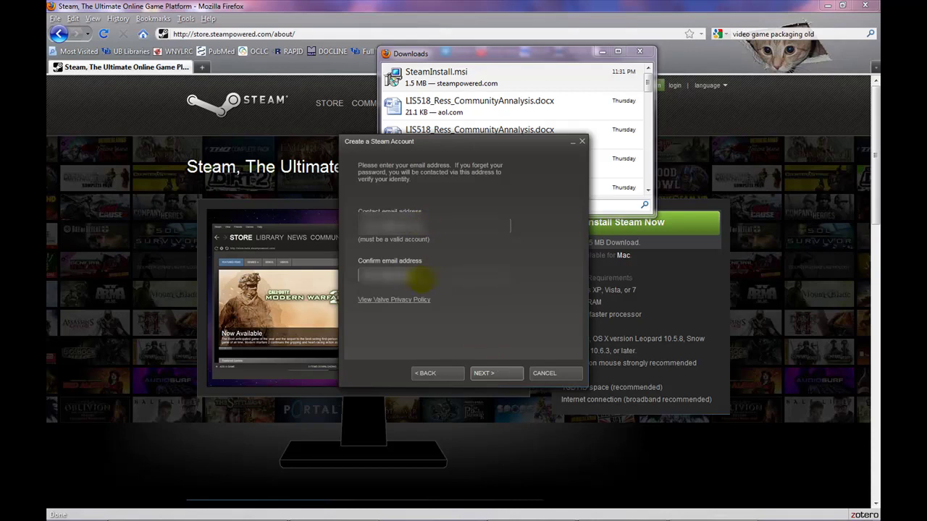
click(497, 373)
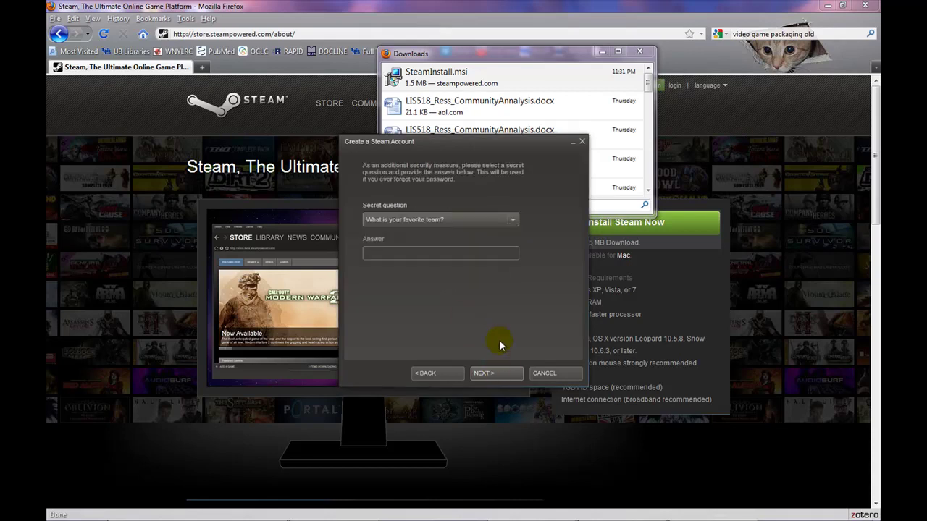
click(513, 219)
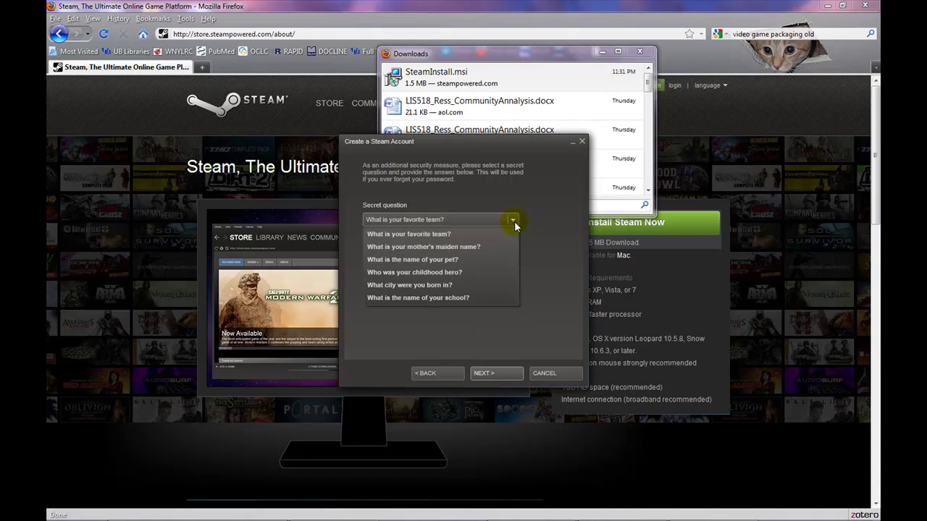
click(495, 259)
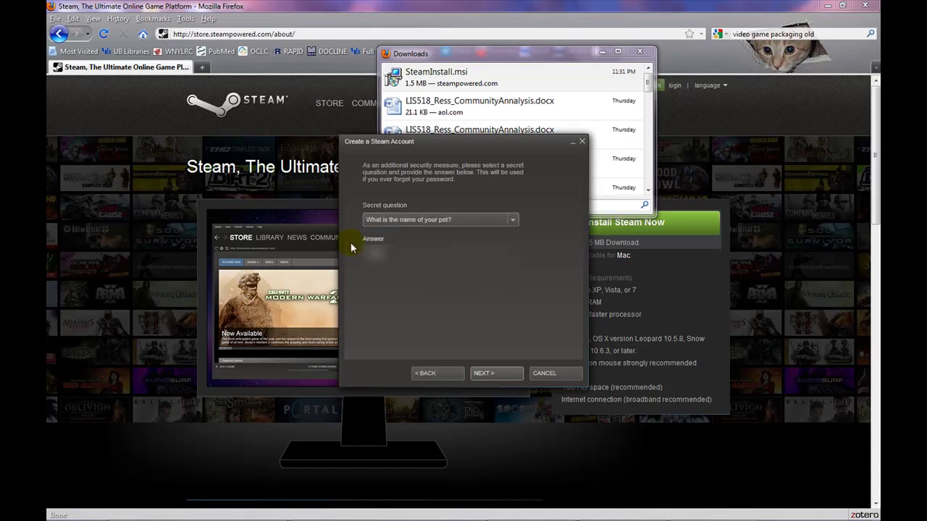
text(s)
Create the account, pass the account summary, and close the finished wizard.
click(503, 373)
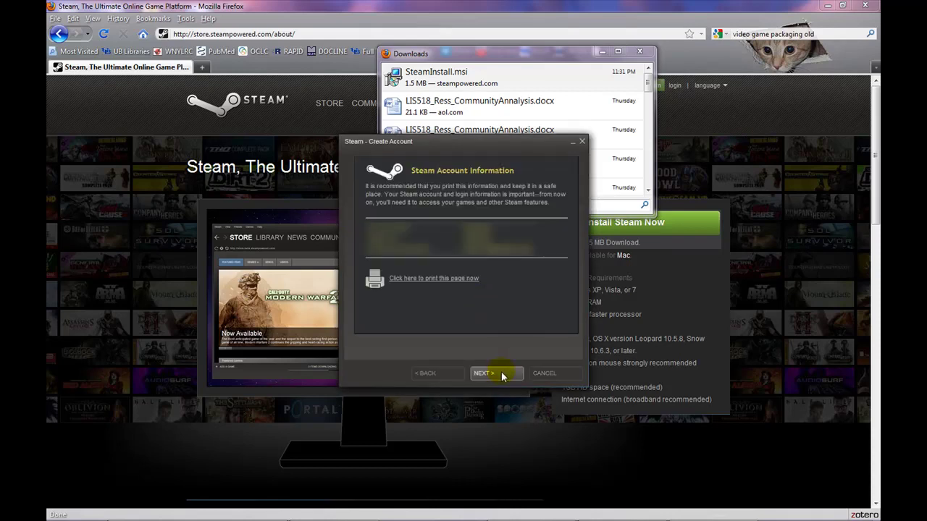
click(502, 373)
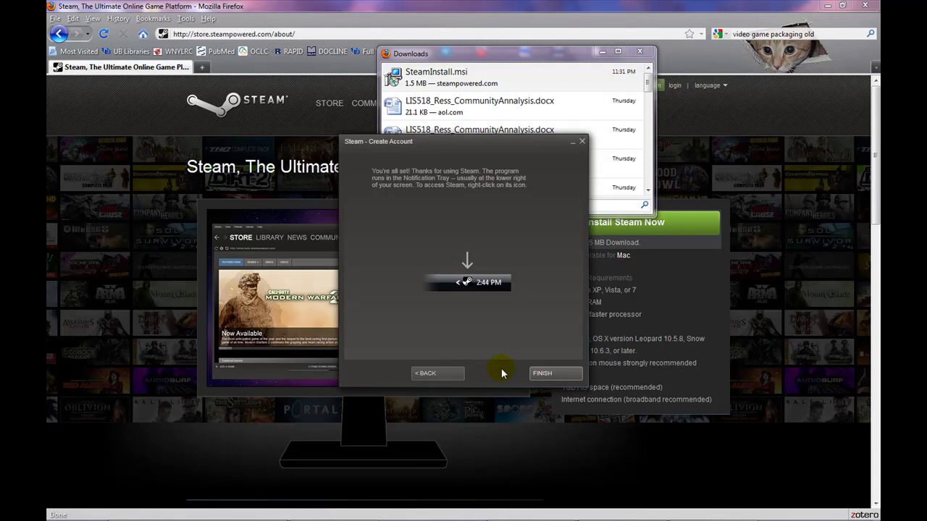
click(566, 374)
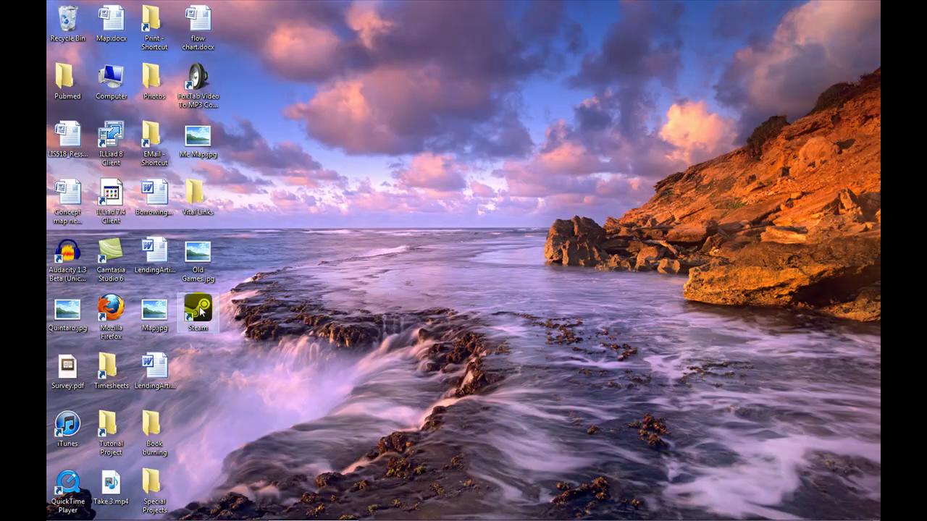
Launch Steam from the desktop icon and log in with the new account name and password.
double_click(202, 310)
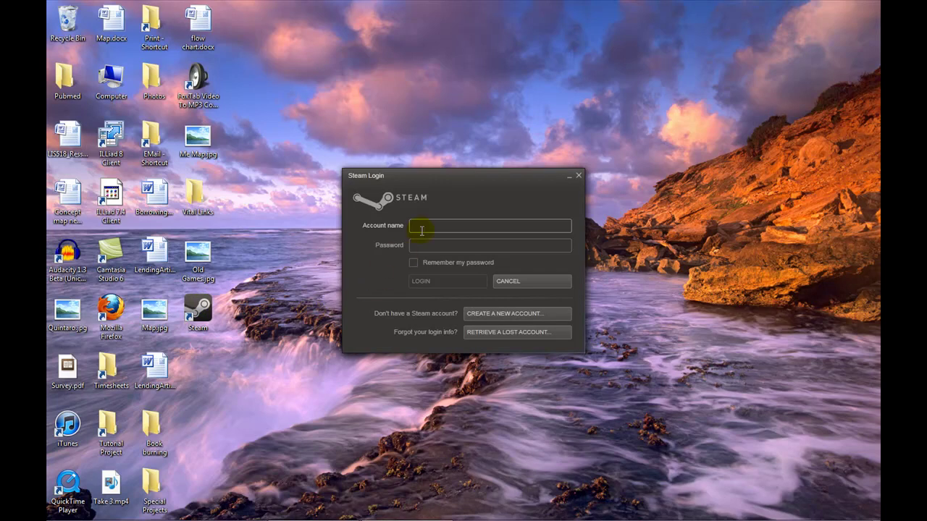
click(422, 227)
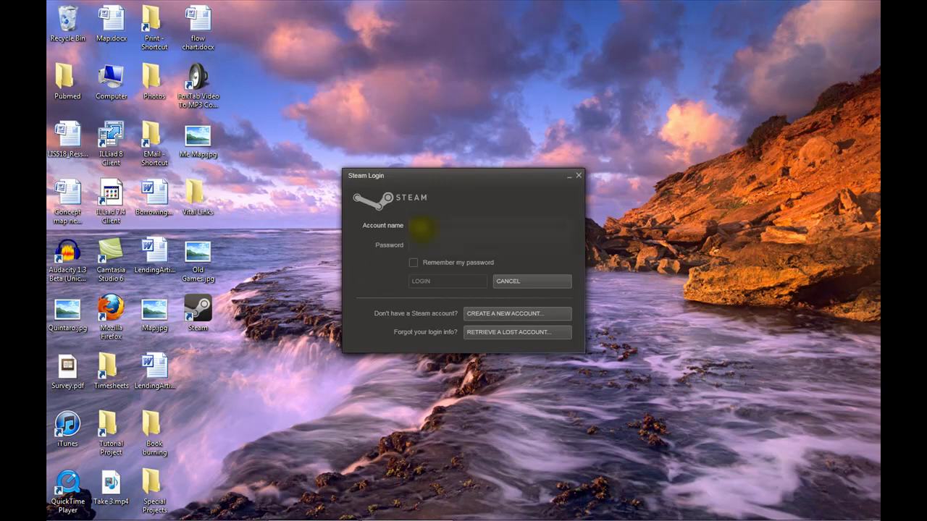
key(Tab)
text(********)
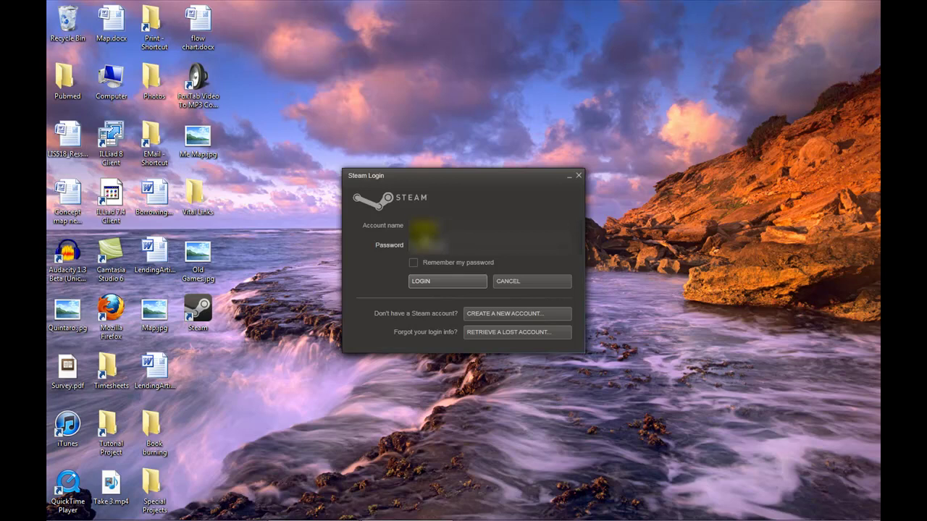
click(451, 281)
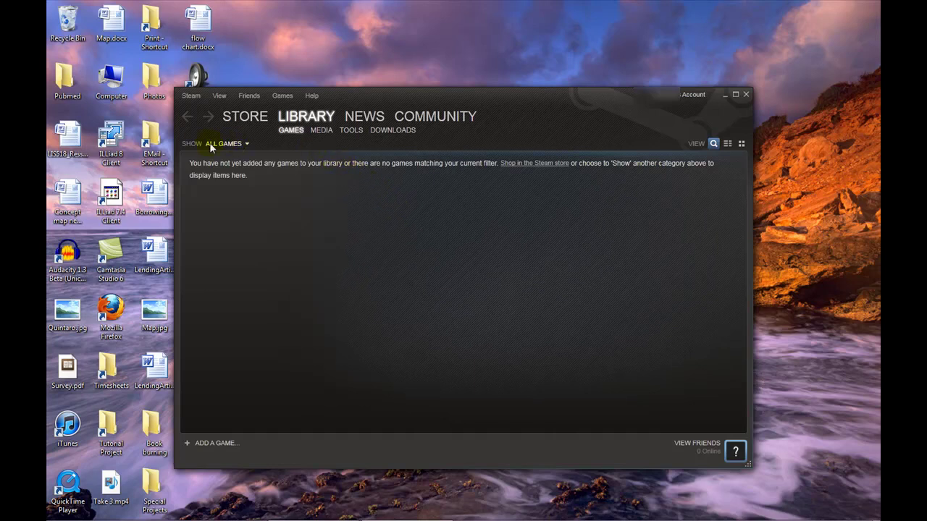
Switch from the Games Library to the Steam Store.
click(245, 118)
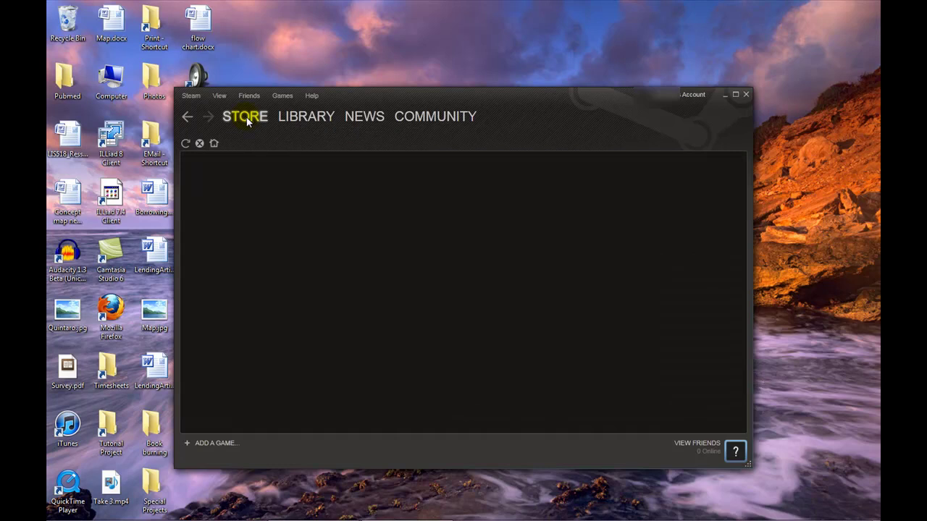
key(alt+s)
key(Escape)
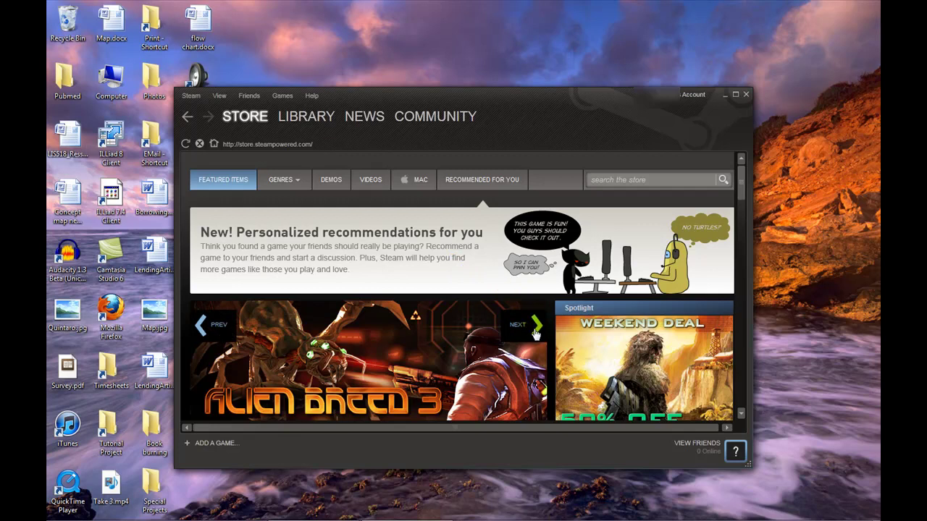
Flip through the featured games carousel five times and maximize the Steam window.
click(535, 328)
click(534, 329)
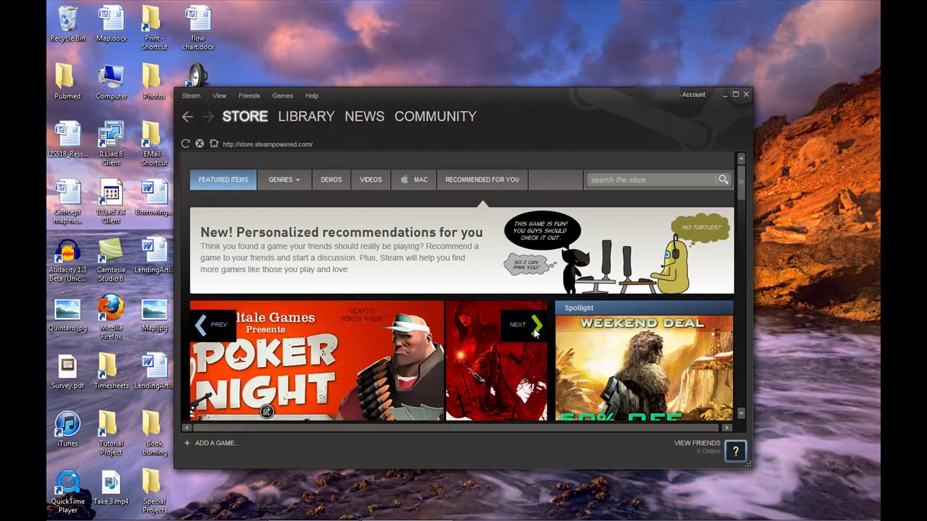
click(535, 329)
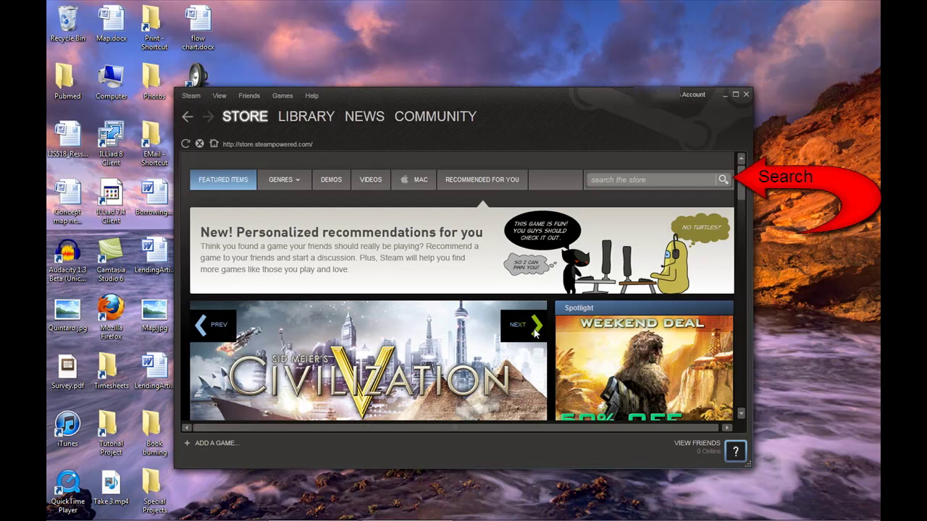
click(535, 329)
click(534, 330)
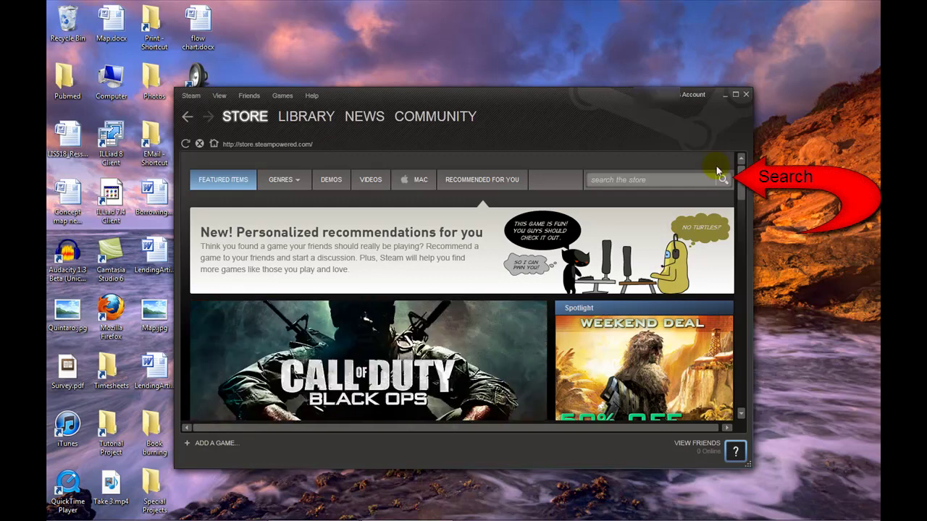
click(735, 97)
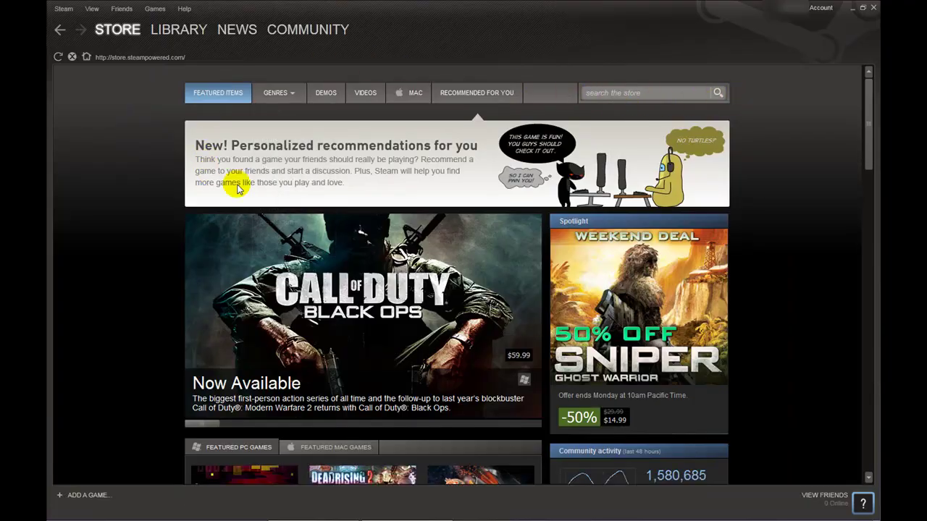
Open the Clones Demo page from the Demos tab's free list and start its install.
click(331, 92)
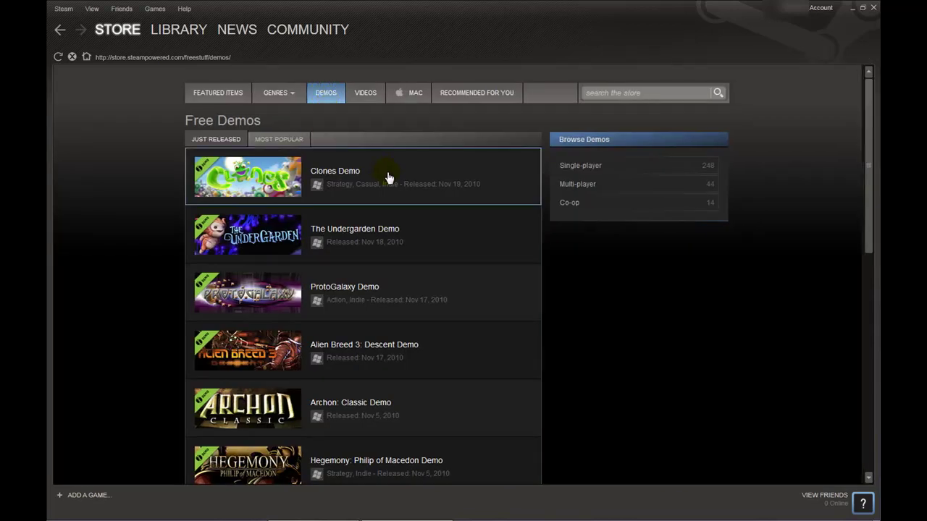
click(334, 177)
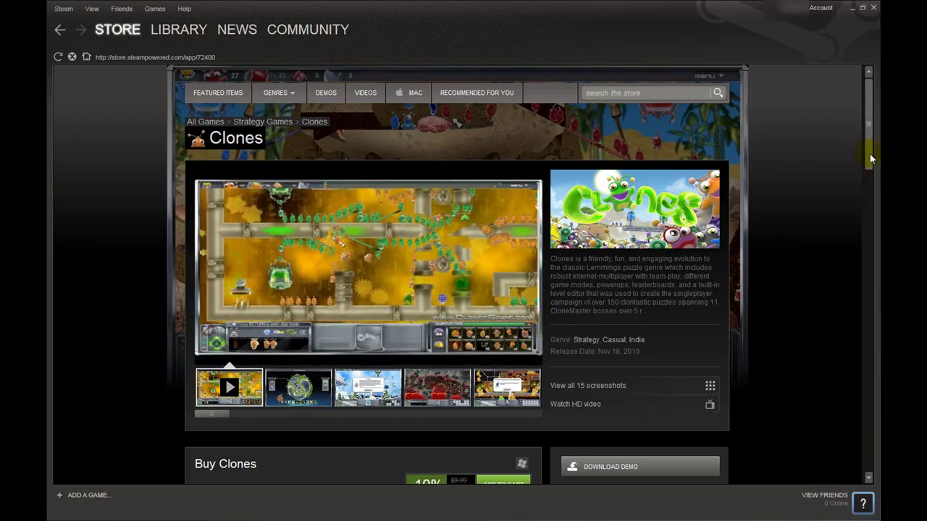
scroll(871, 203, down, 2)
scroll(871, 203, down, 5)
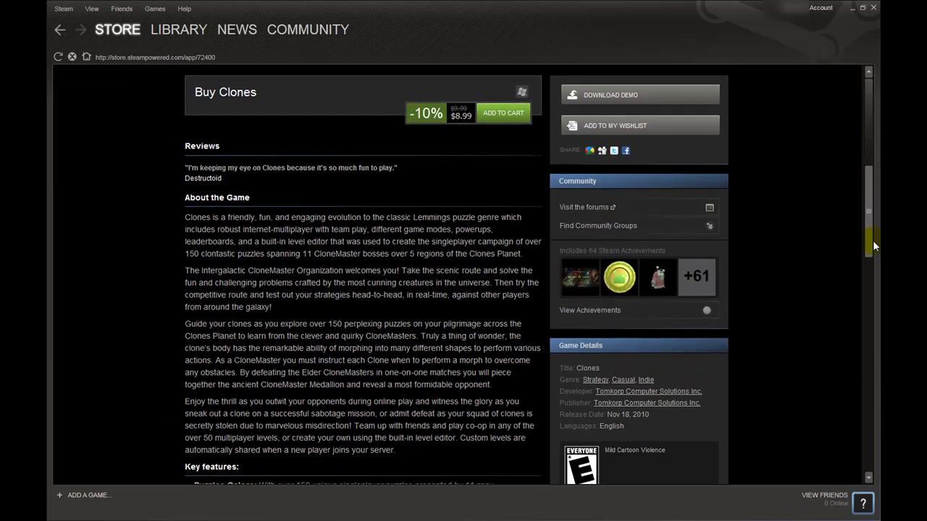
click(688, 98)
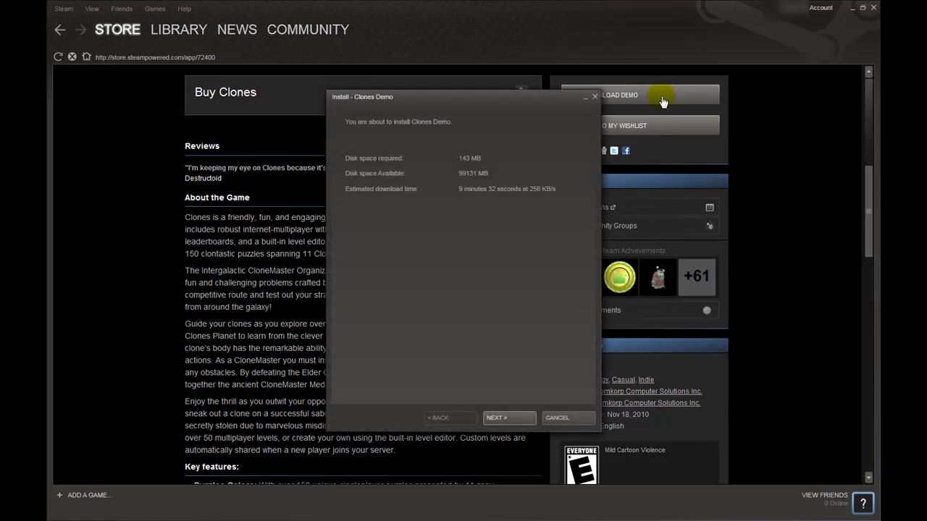
Install the 143 MB Clones Demo, accepting its licence and skipping the start menu shortcut.
click(517, 415)
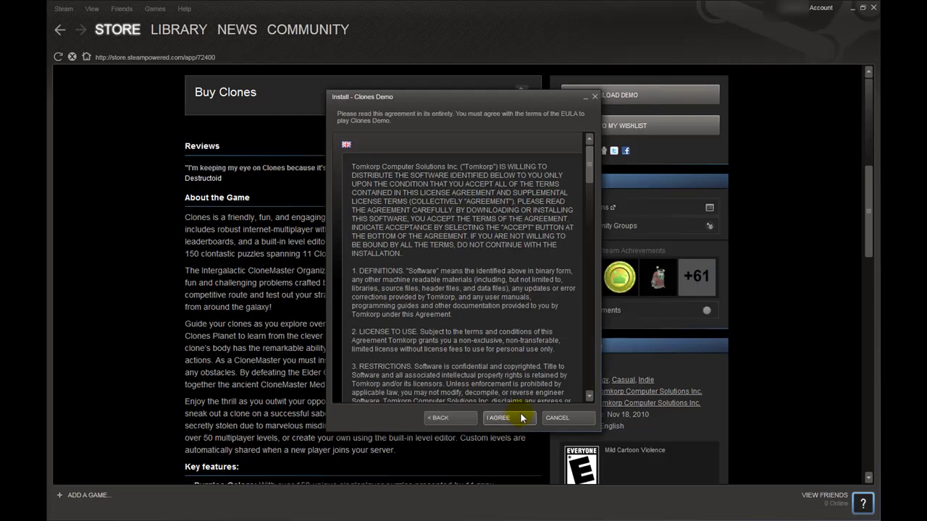
click(522, 418)
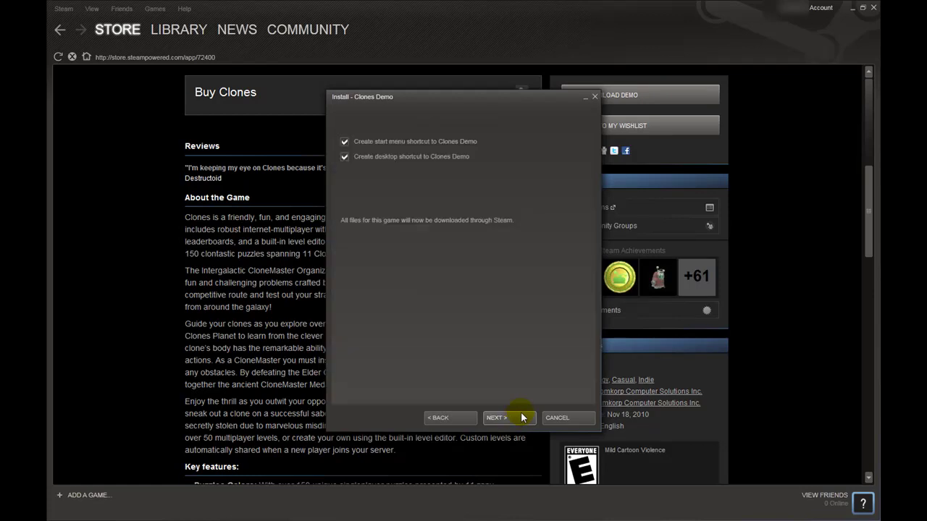
click(345, 143)
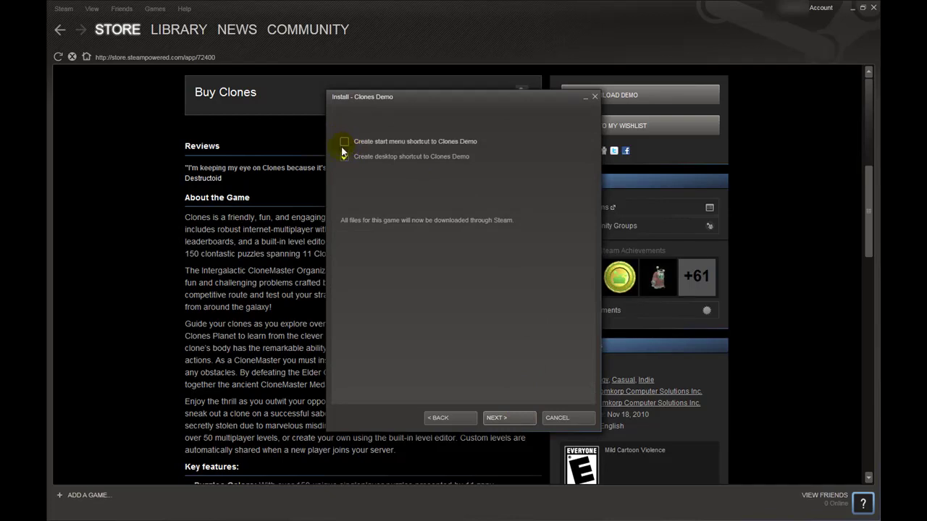
click(510, 417)
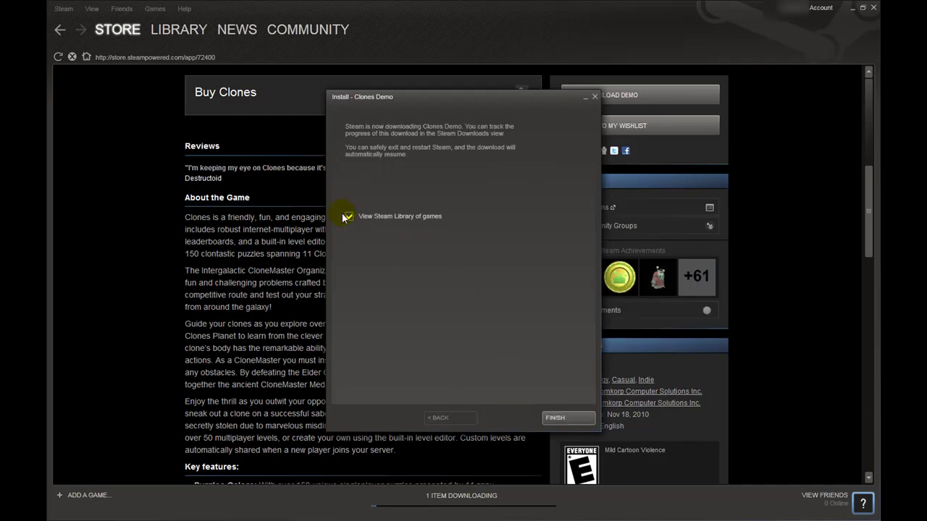
click(347, 217)
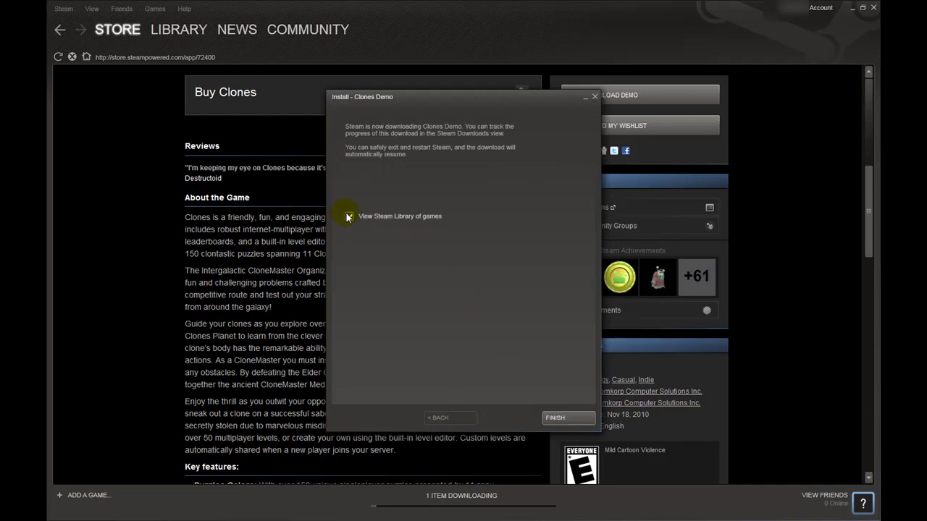
click(556, 418)
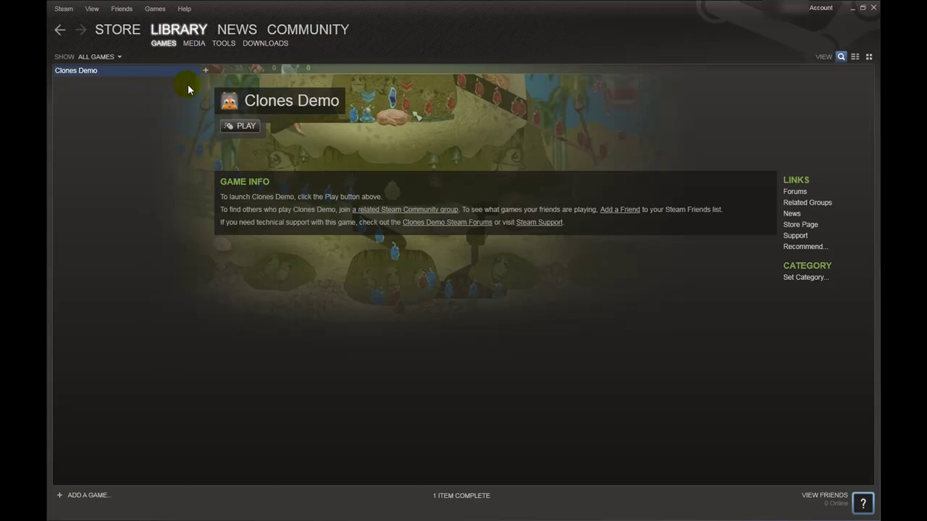
Press Play on the Clones Demo library page to start the game.
click(243, 130)
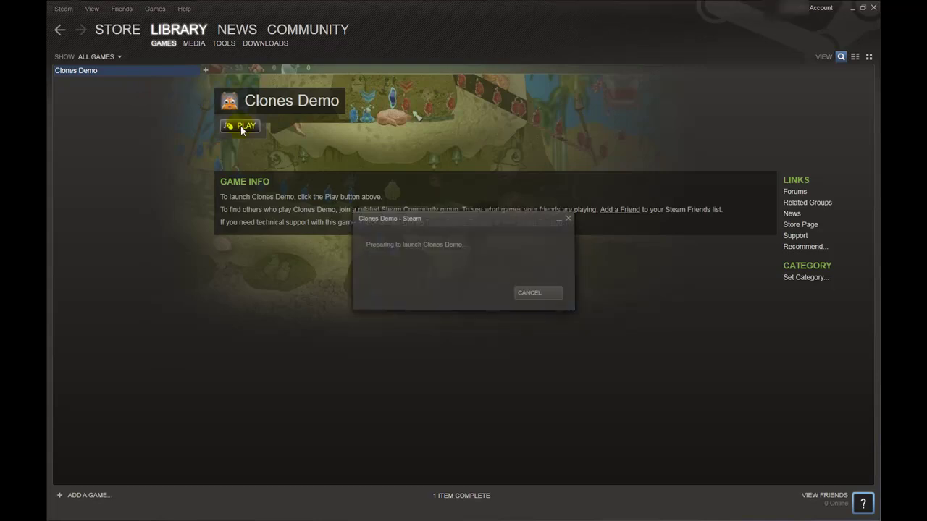